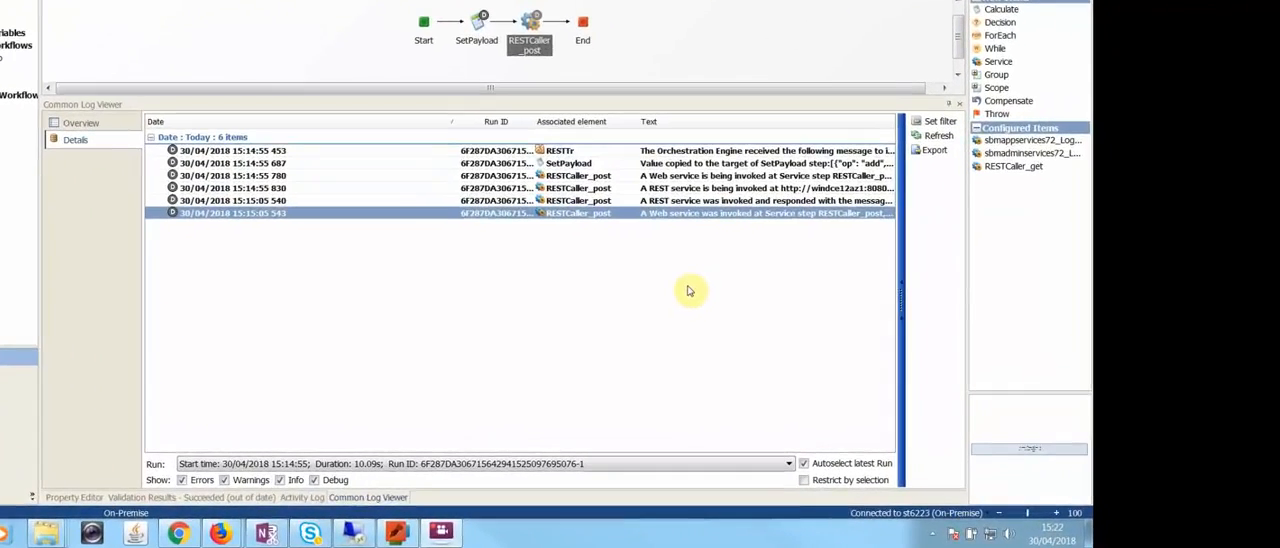
Step: Review the data mapping of the RESTCaller_post step and of the RESTTr workflow, showing the workflow's working data in mapping mode
left_click(548, 50)
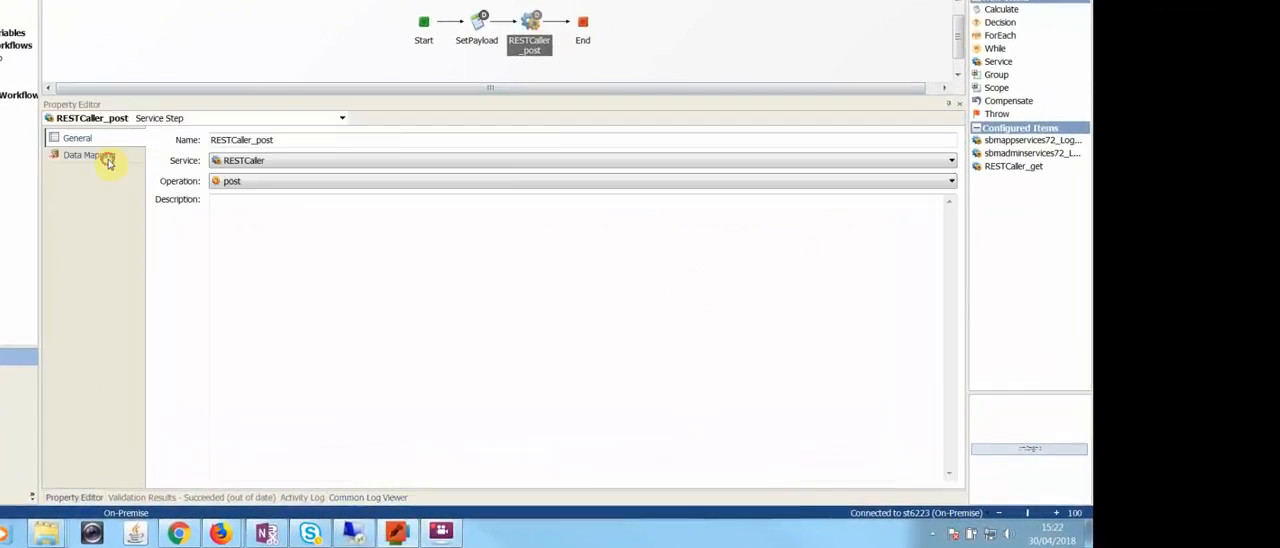
left_click(100, 157)
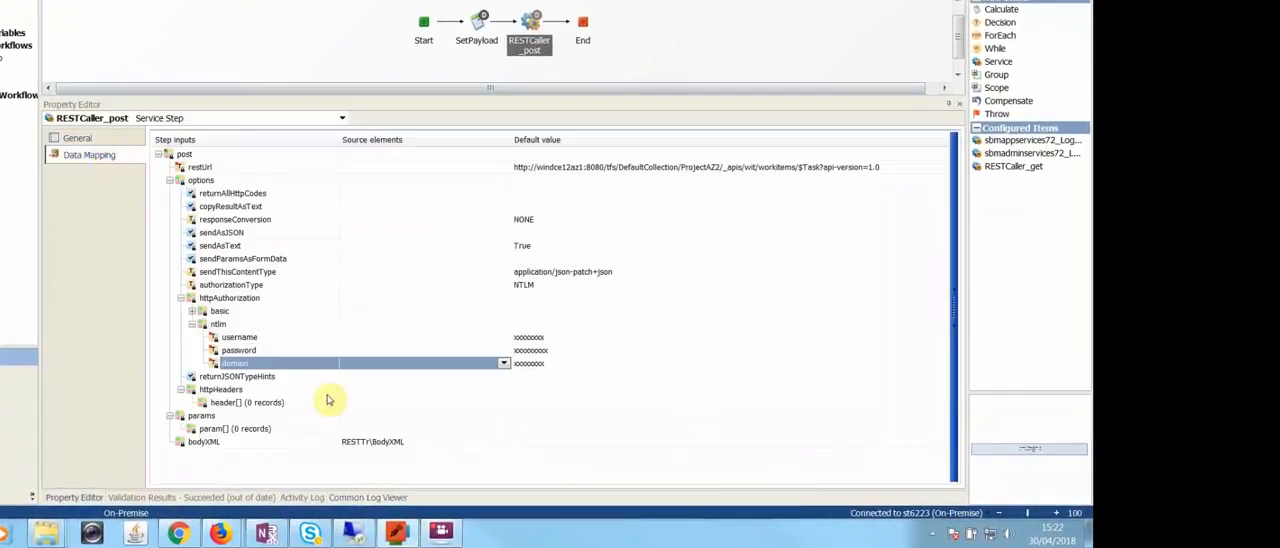
left_click(444, 24)
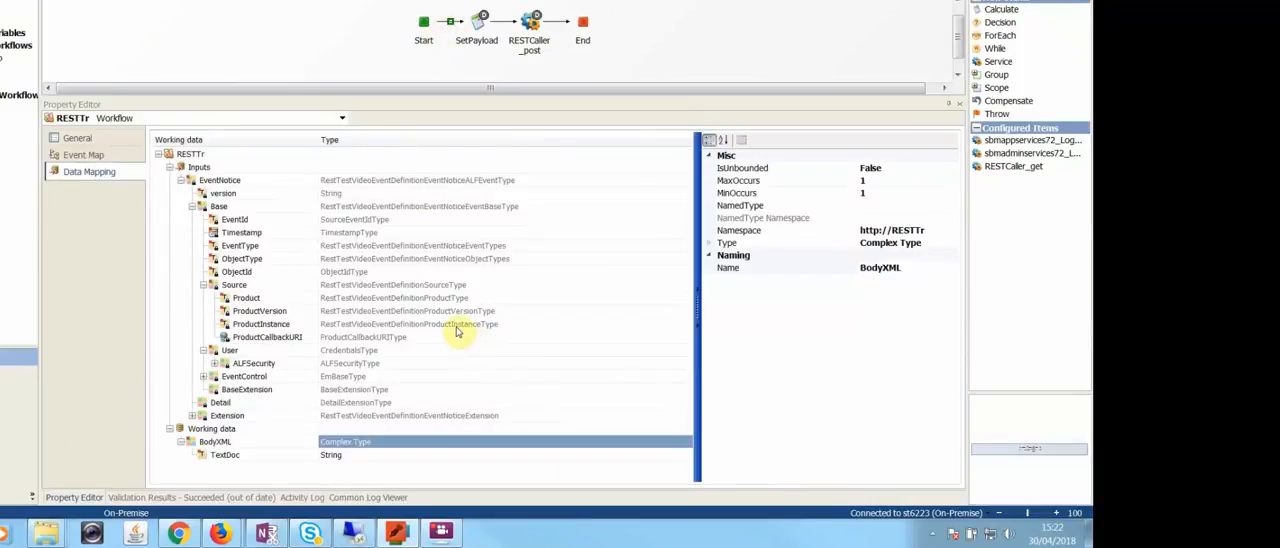
right_click(457, 326)
left_click(510, 510)
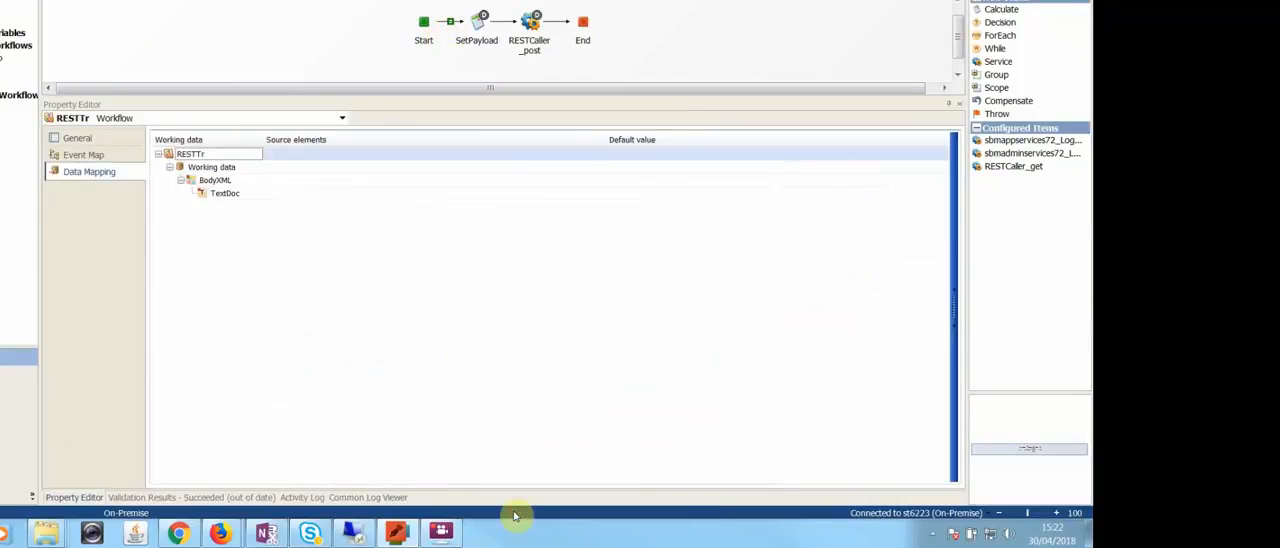
Step: Show the properties of the BodyXML working data element and check the Namespace property of its TextDoc child
left_click(228, 181)
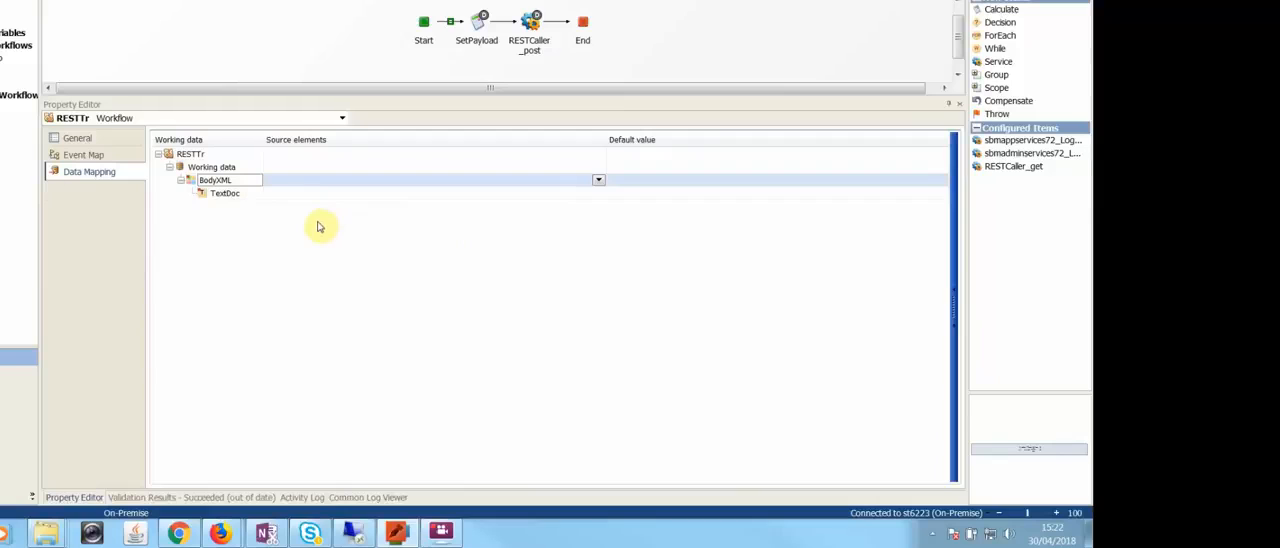
left_click(324, 182)
right_click(324, 182)
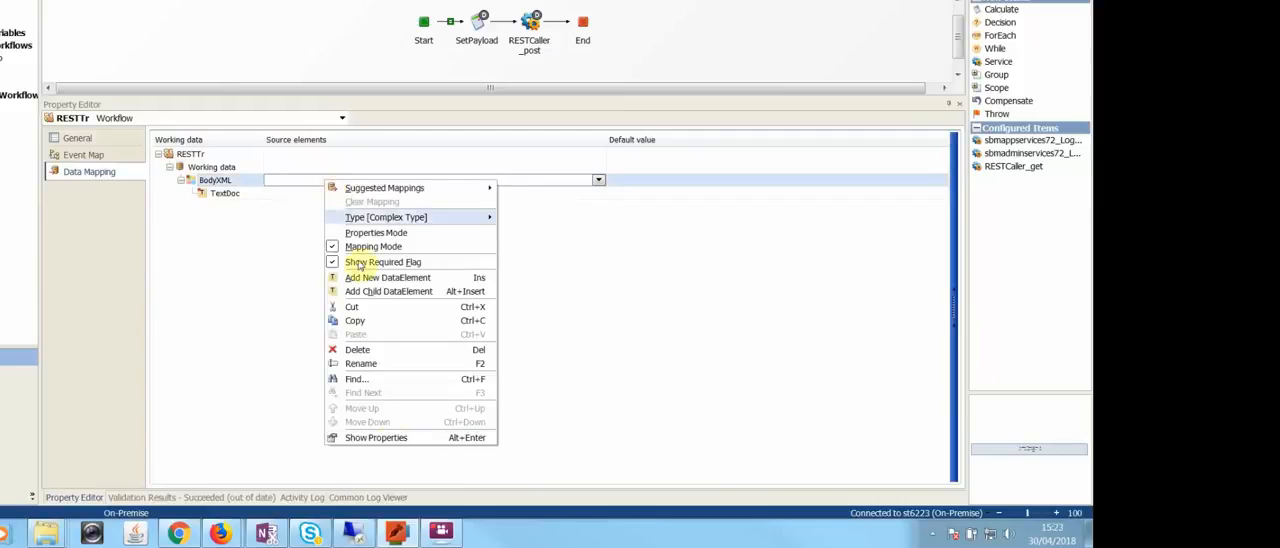
left_click(392, 440)
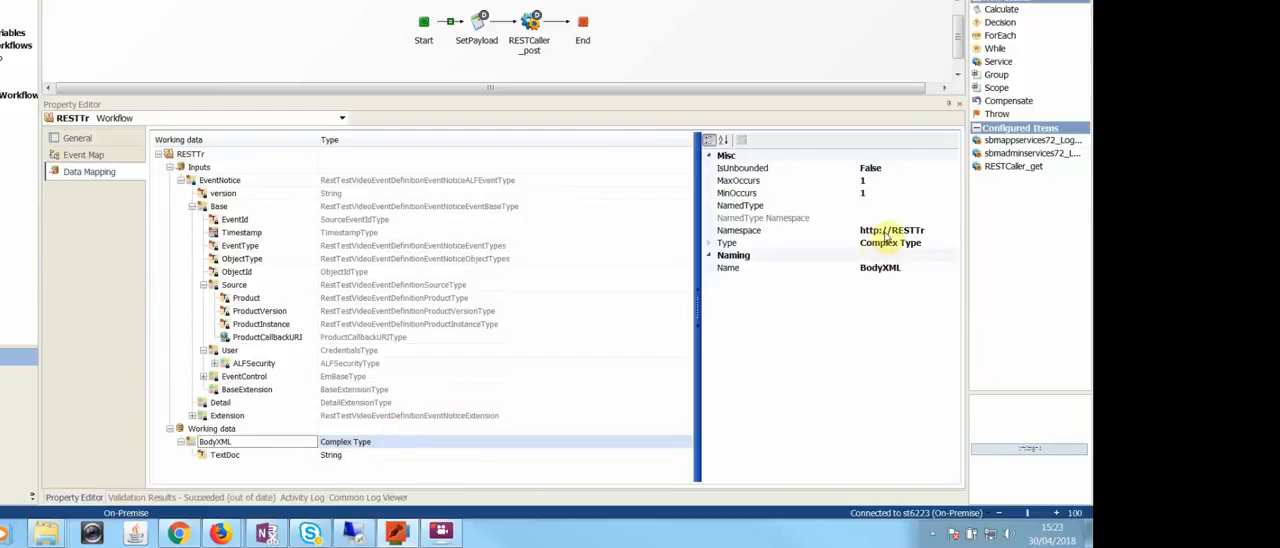
left_click(259, 459)
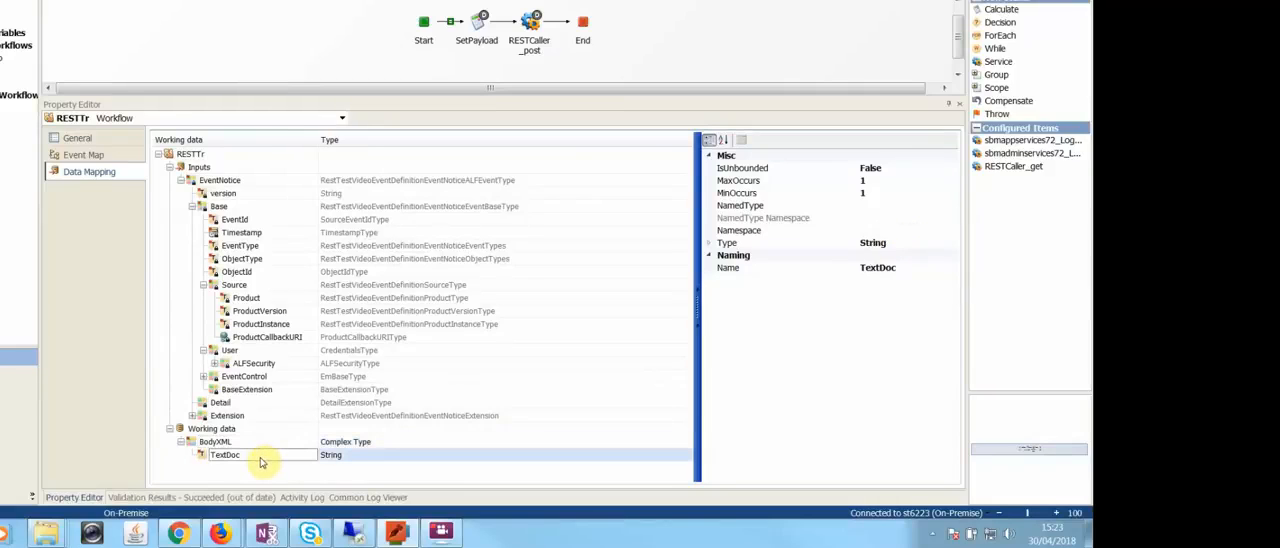
left_click(870, 230)
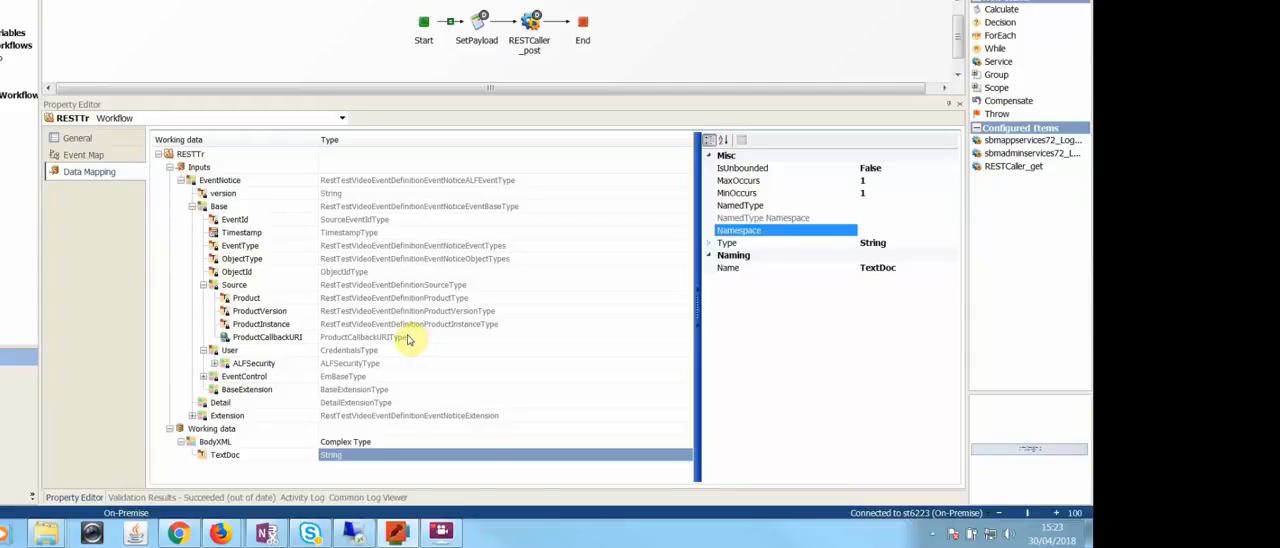
Step: Check the bodyXML source mapping in RESTCaller_post and the target and expression of the SetPayload calculate step
left_click(530, 28)
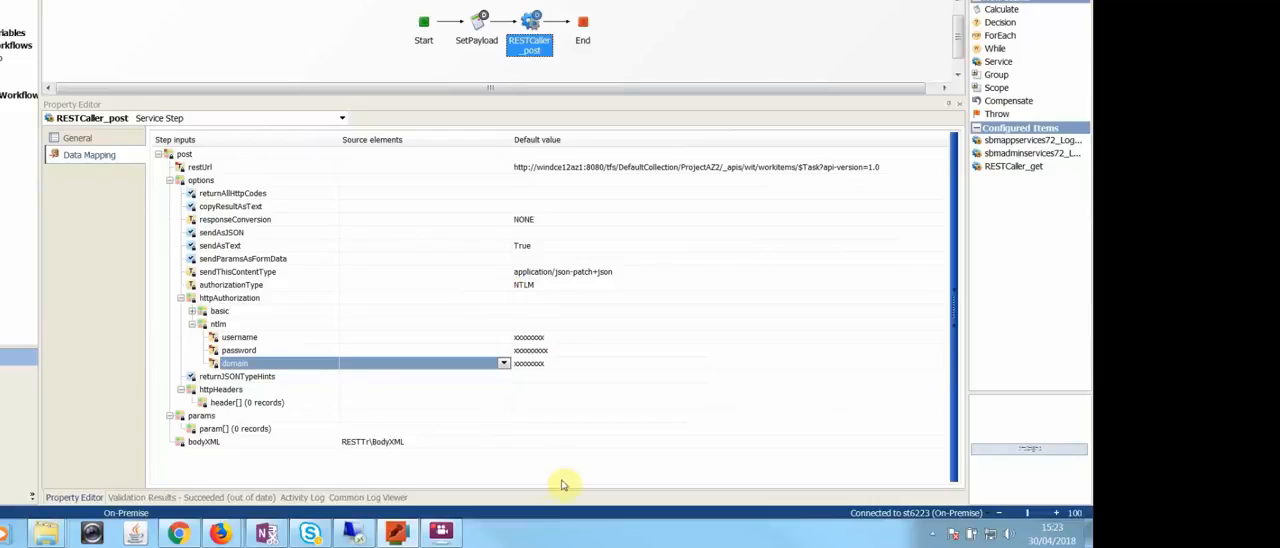
left_click(492, 442)
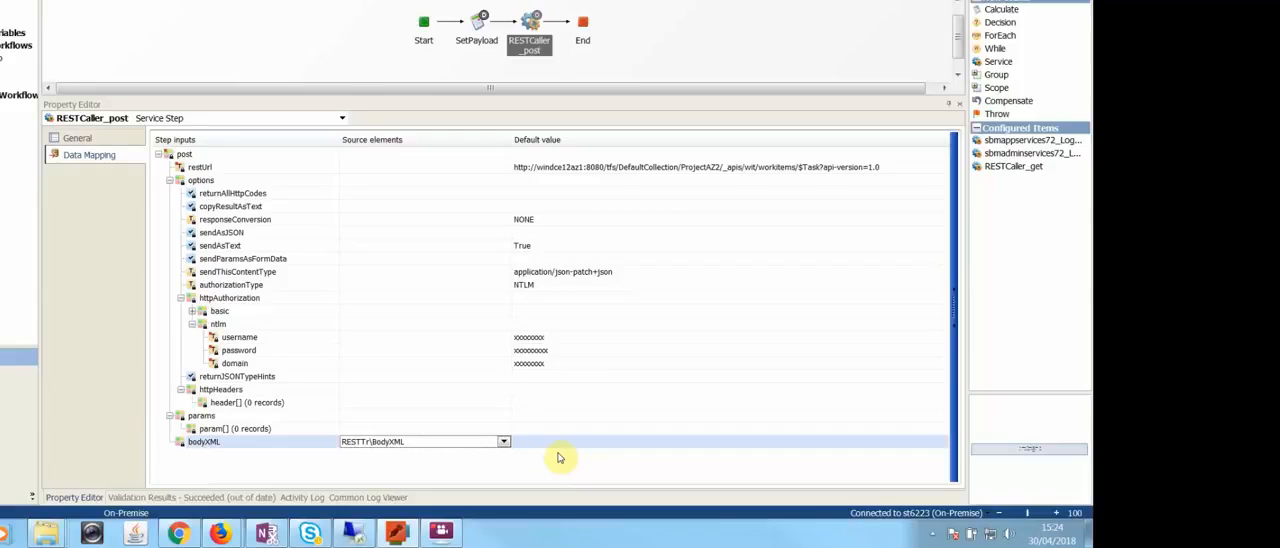
left_click(478, 24)
left_click(95, 155)
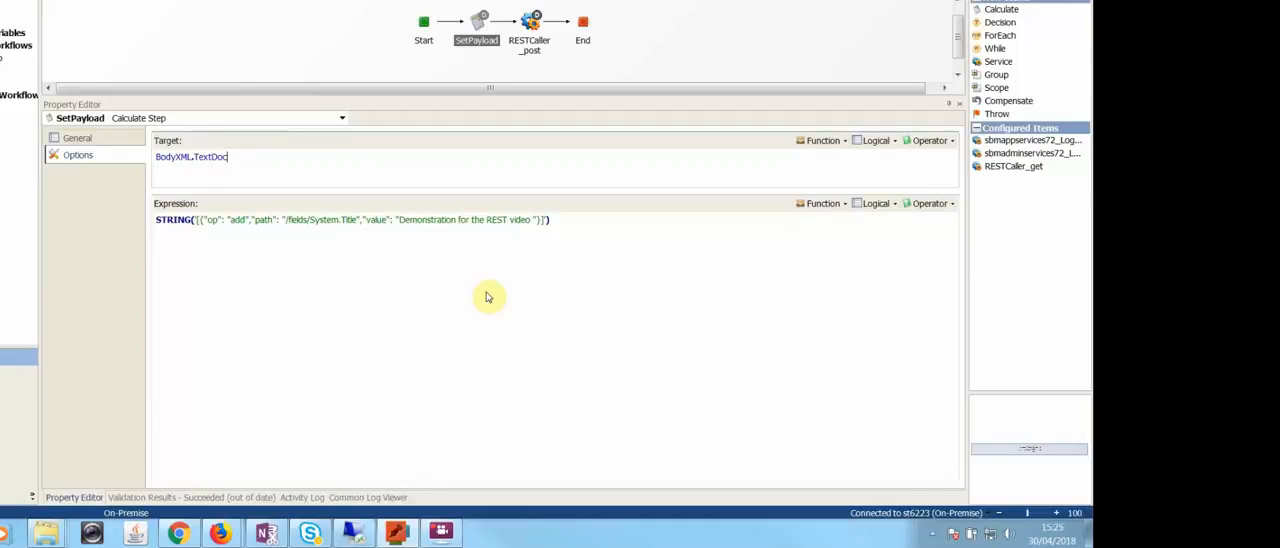
Step: Examine the work item type in the restUrl value and the sendThisContentType value in the RESTCaller_post data mapping
left_click(529, 40)
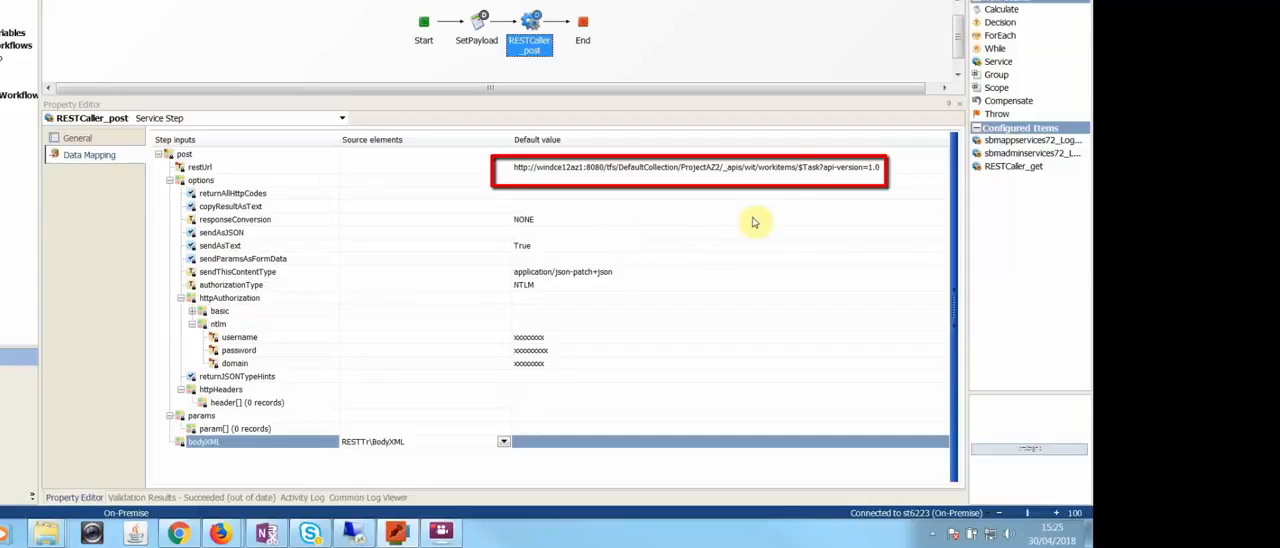
left_click(812, 170)
double_click(812, 168)
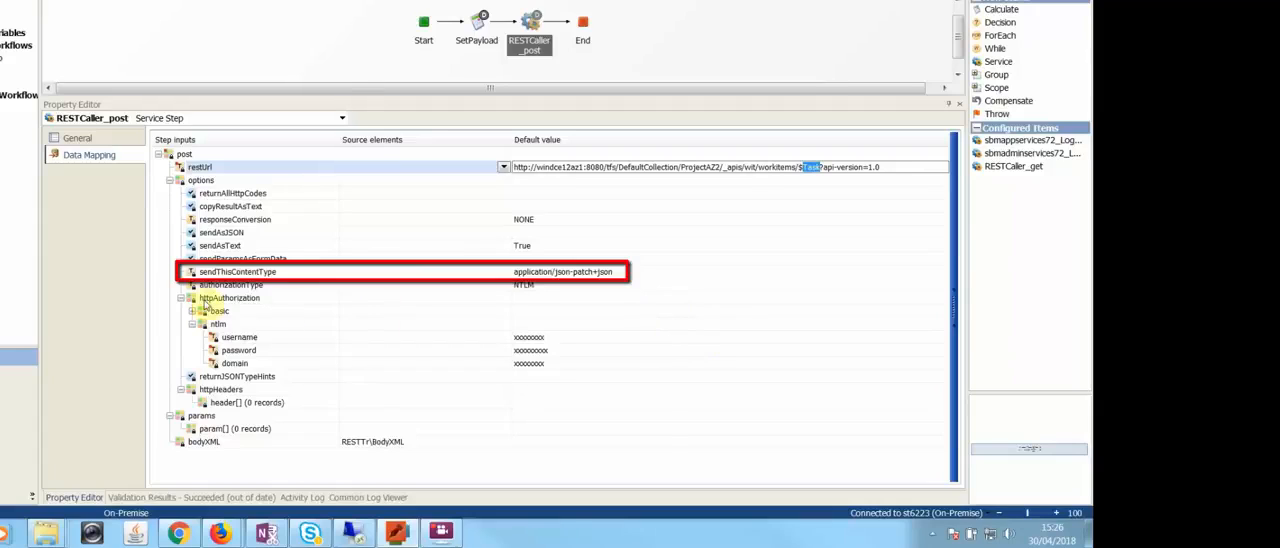
left_click(667, 275)
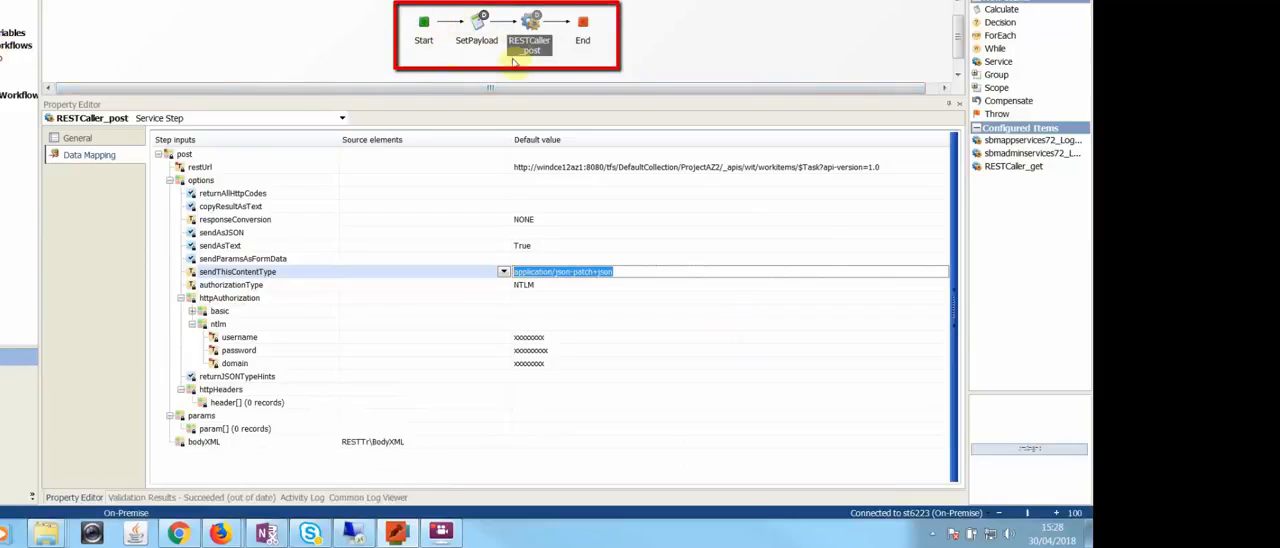
Step: View the RestTestVideo application workflow, switch to Serena Business Manager in Firefox, and run the REST_Tr transition on item T1
left_click(2, 60)
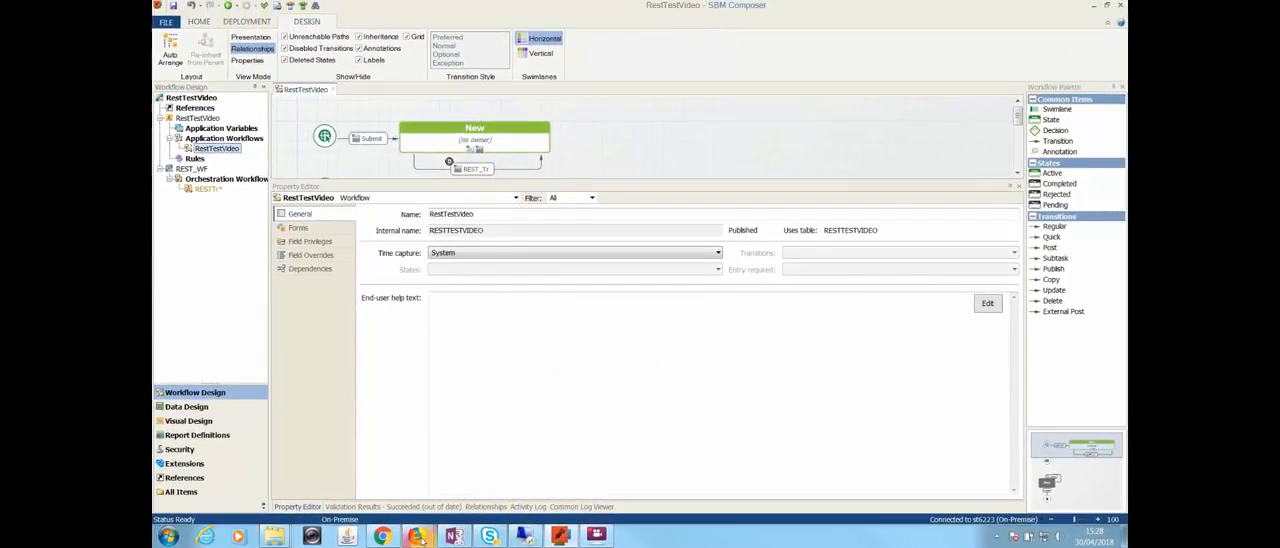
mouse_move(416, 536)
left_click(390, 489)
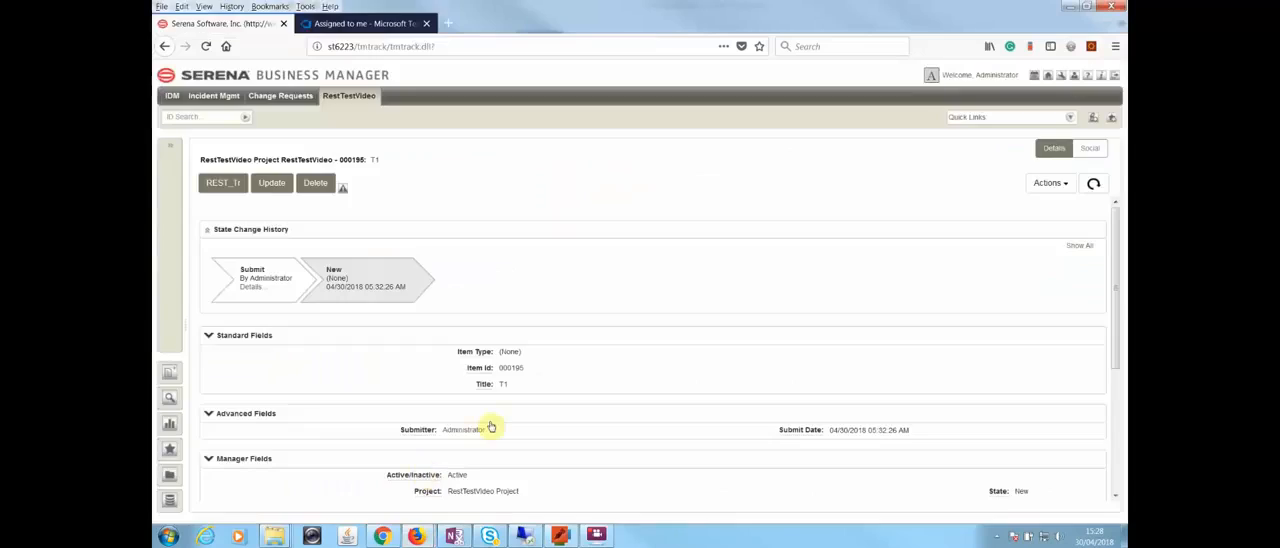
left_click(216, 186)
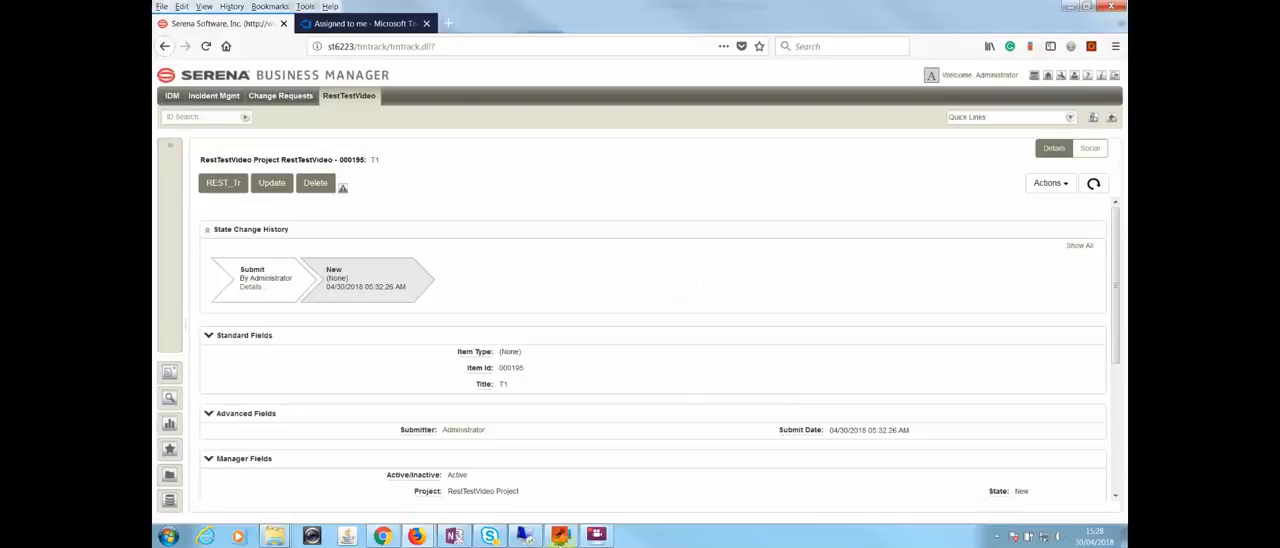
Step: Switch back to SBM Composer and refresh the common log for the RestTestVideo workflow
left_click(560, 536)
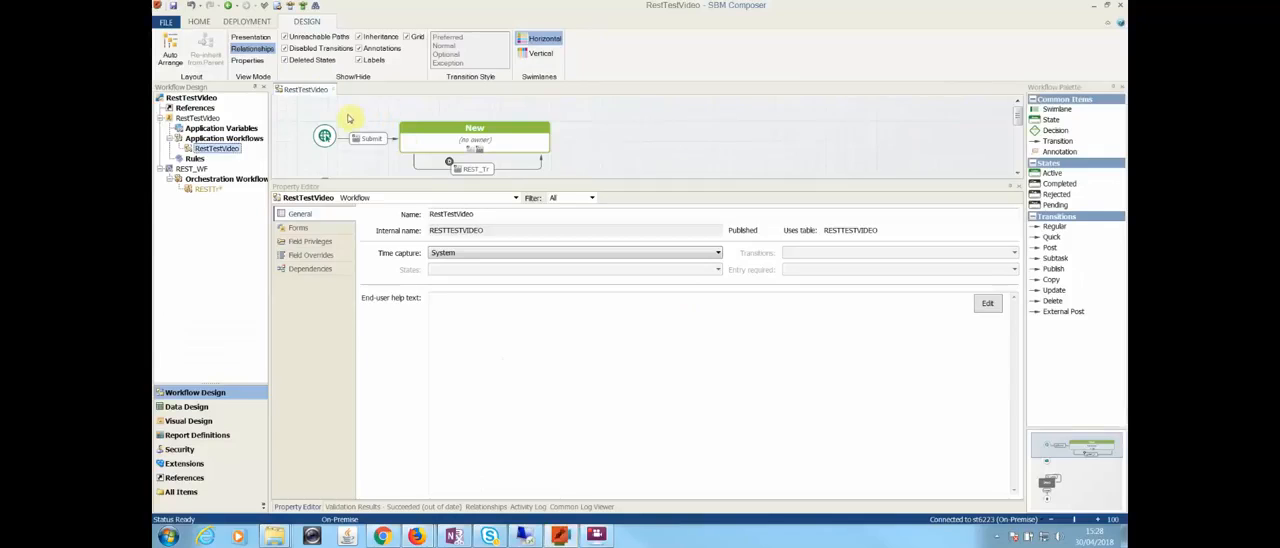
left_click(200, 22)
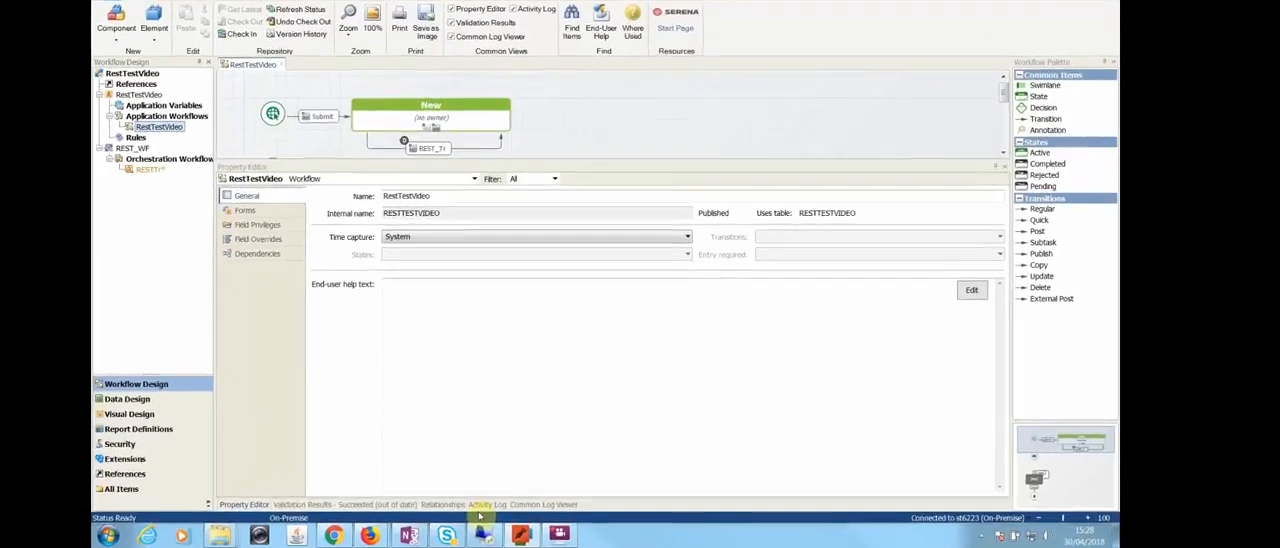
left_click(582, 507)
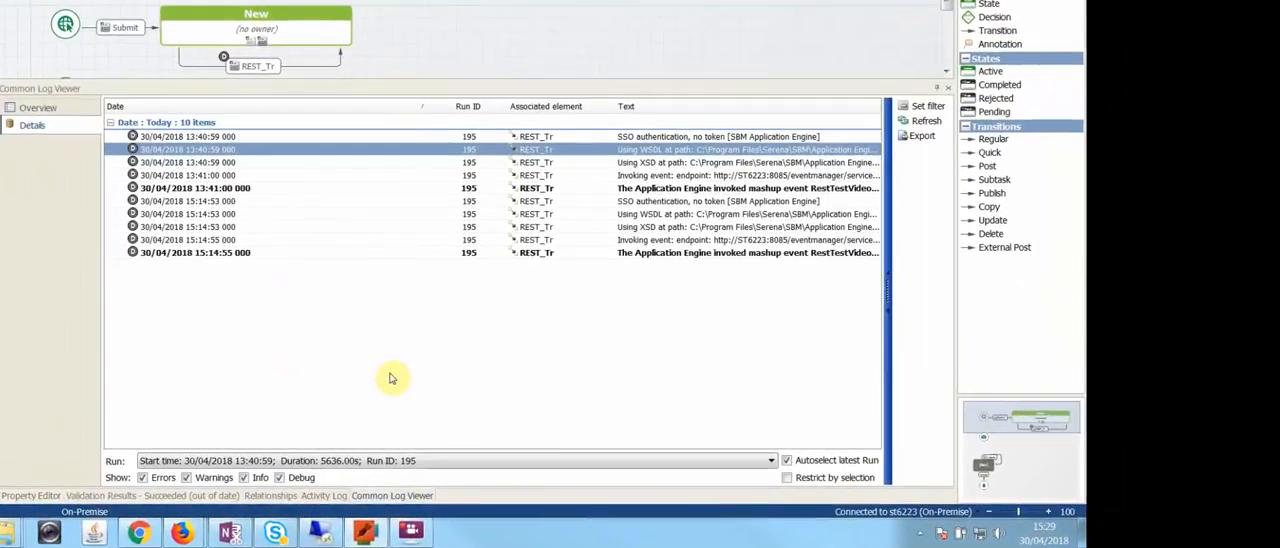
left_click(924, 121)
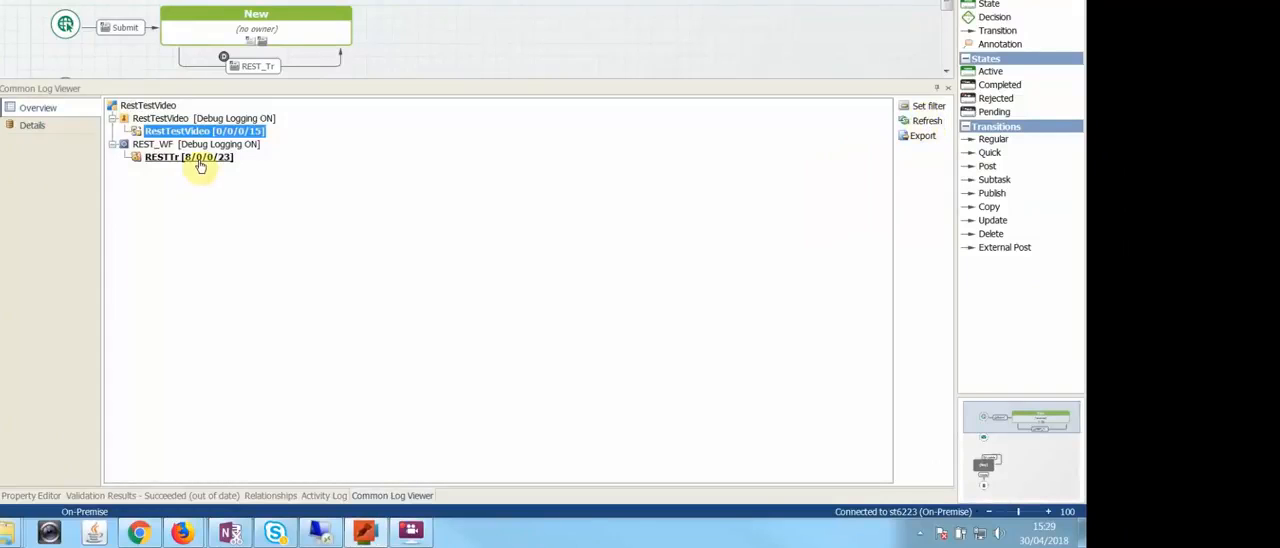
Step: Open the detailed log entries of the RESTTr orchestration workflow and refresh them
left_click(194, 160)
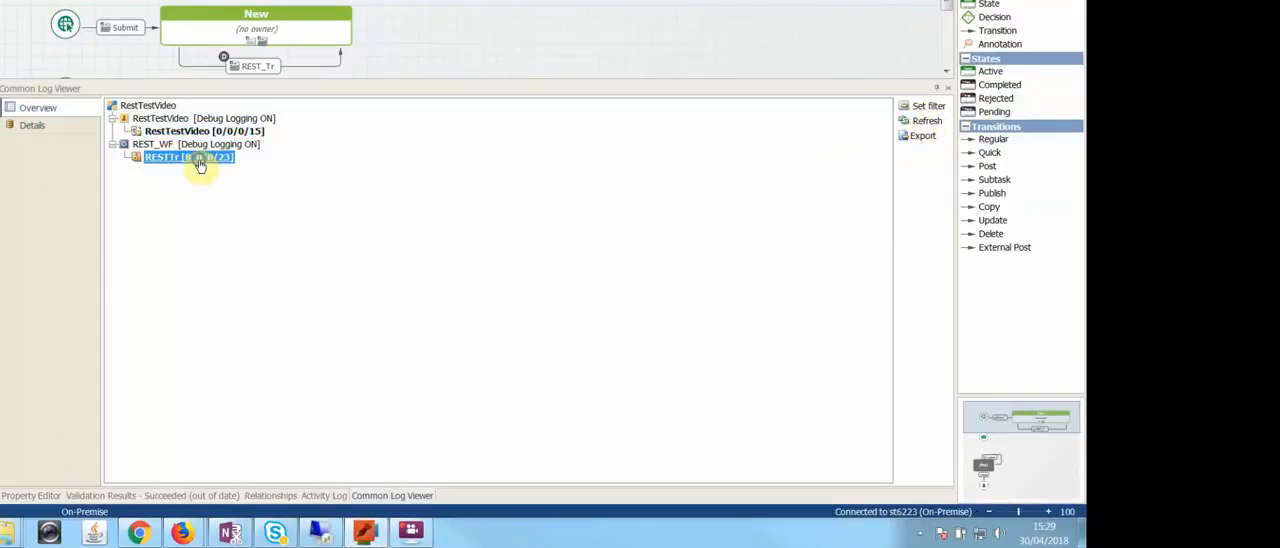
right_click(199, 161)
left_click(236, 169)
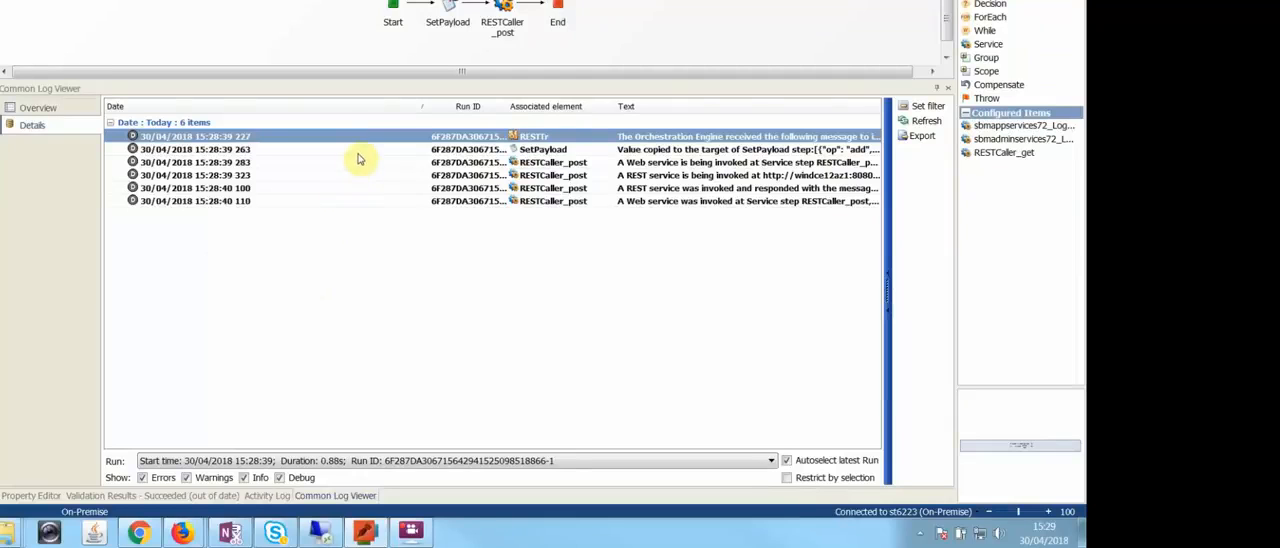
left_click(922, 120)
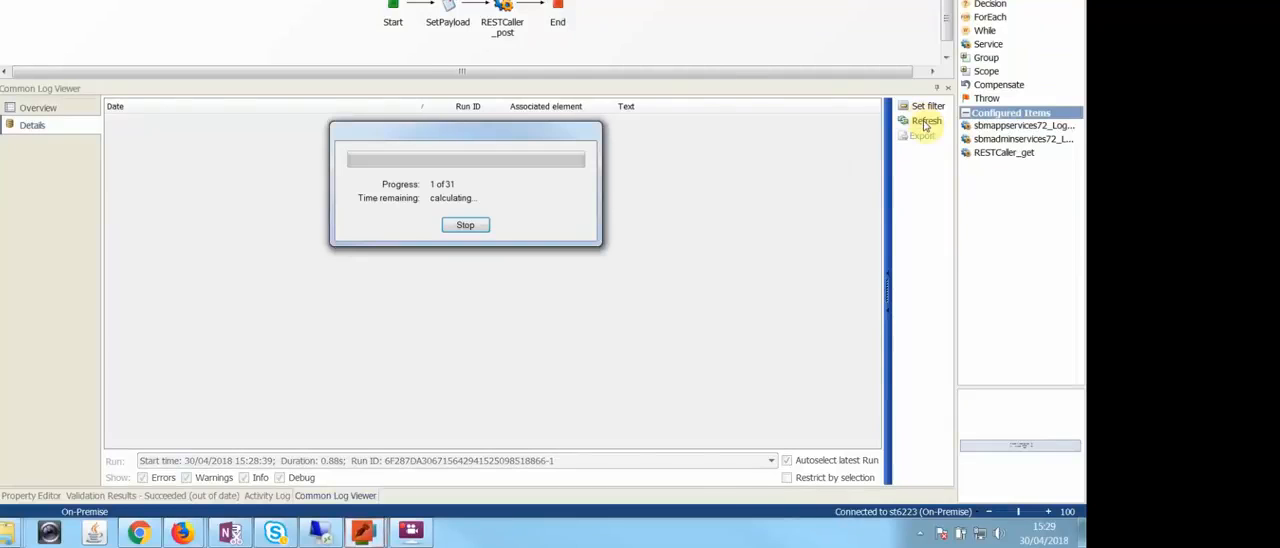
Step: Show the message of the last RESTCaller_post log entry, examine its response code and resultString, and close it
left_click(306, 203)
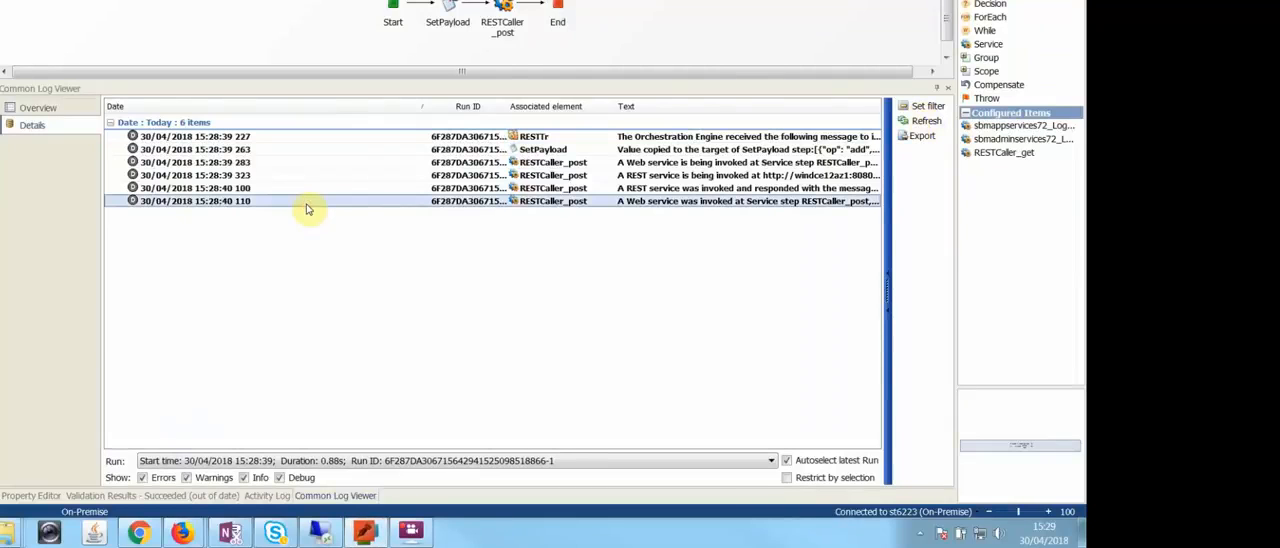
right_click(307, 208)
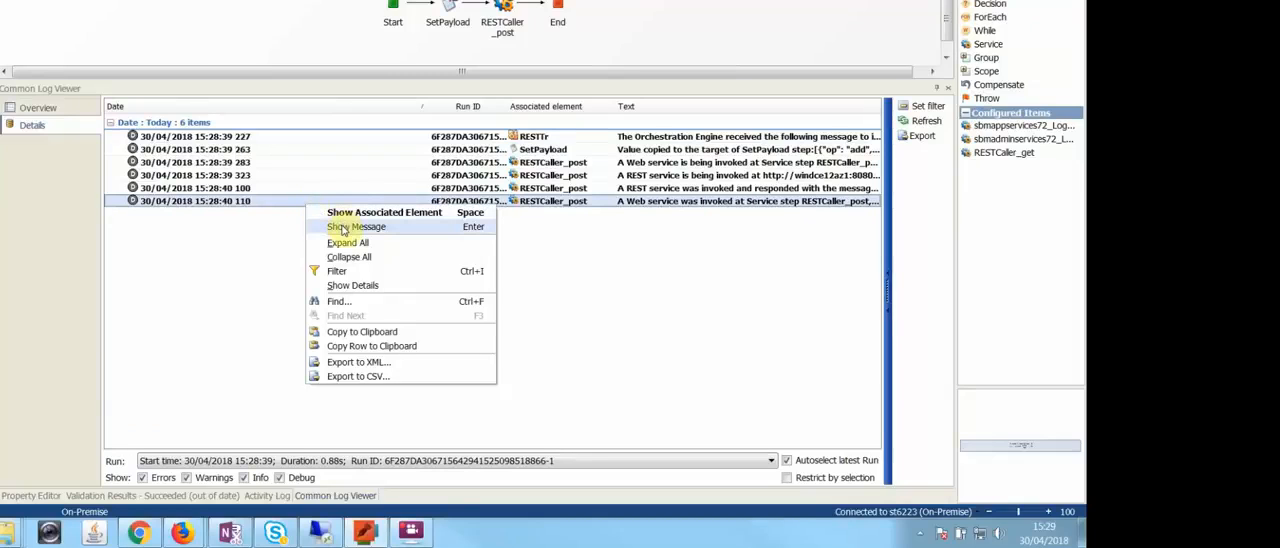
left_click(343, 228)
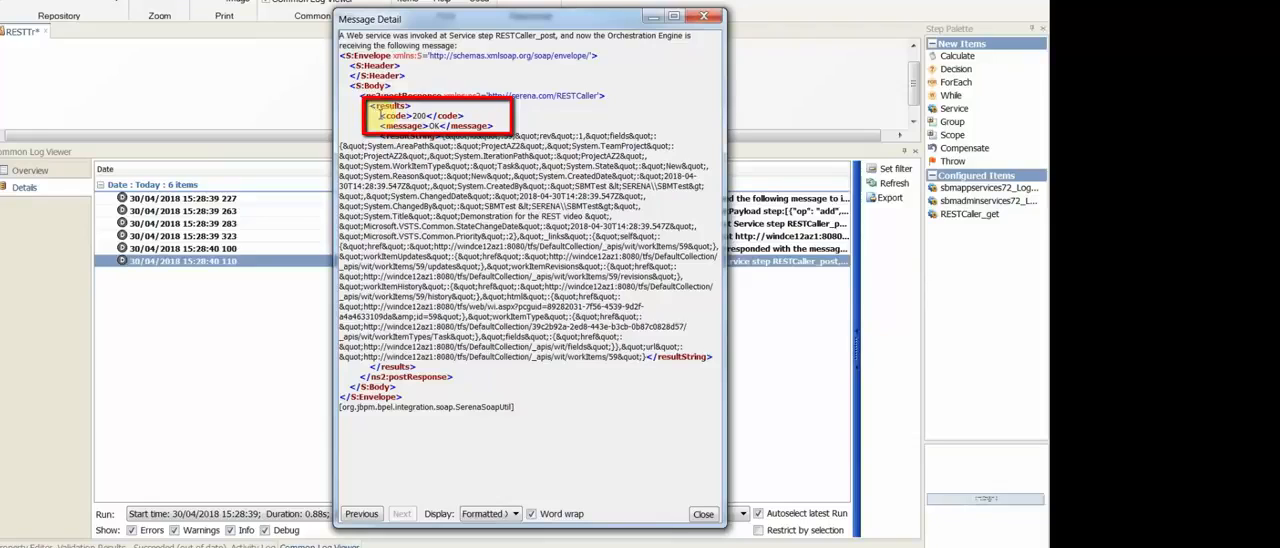
mouse_move(443, 141)
left_mouse_down()
mouse_move(511, 207)
mouse_move(540, 343)
mouse_move(645, 357)
left_mouse_up()
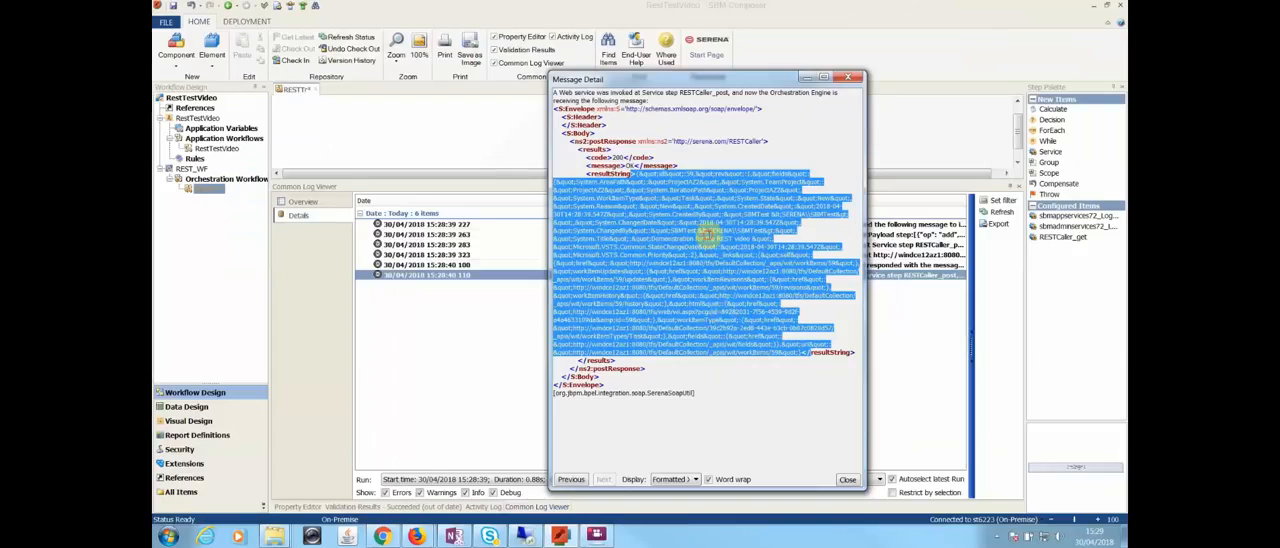
left_click(528, 218)
left_click(849, 78)
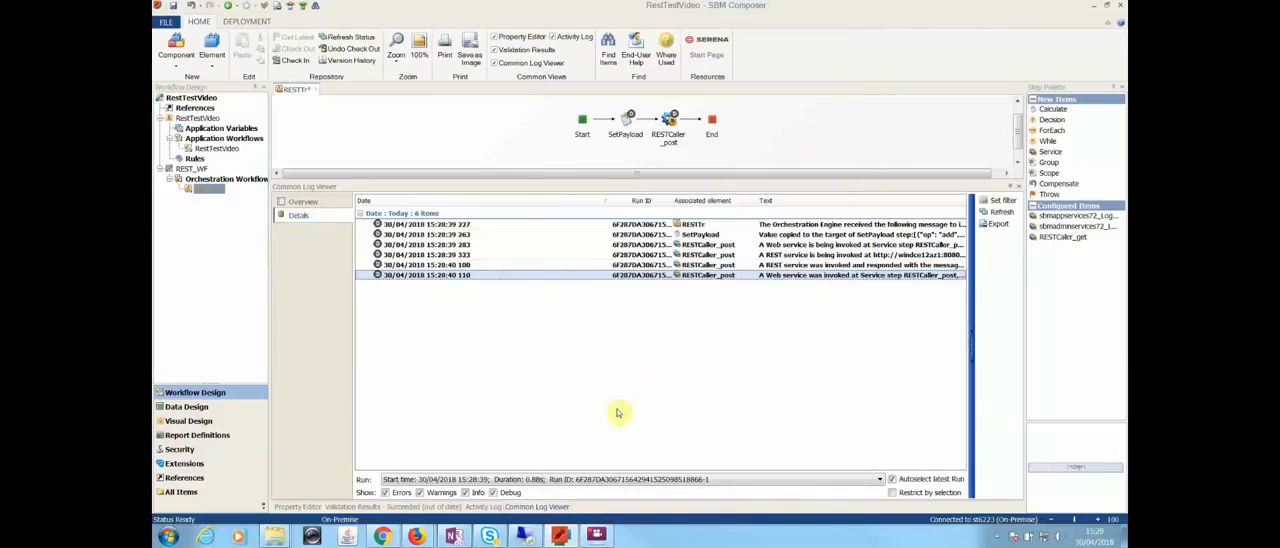
Step: Switch to Team Foundation Server in Firefox, open the work item "Demonstration for the REST video", and check its creation time in the history
left_click(416, 536)
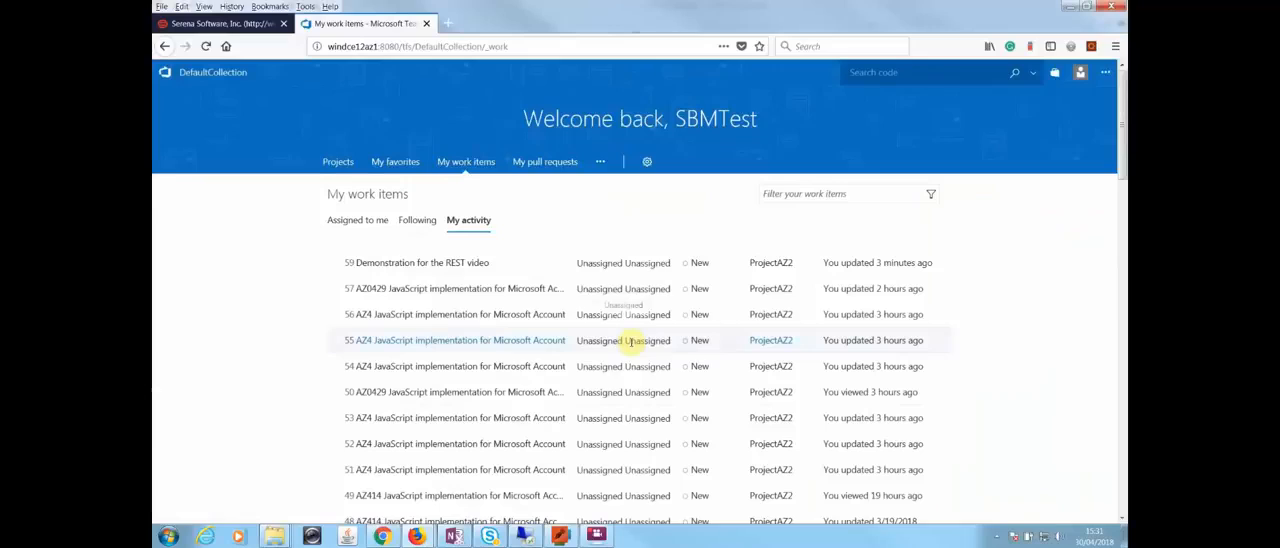
left_click(453, 264)
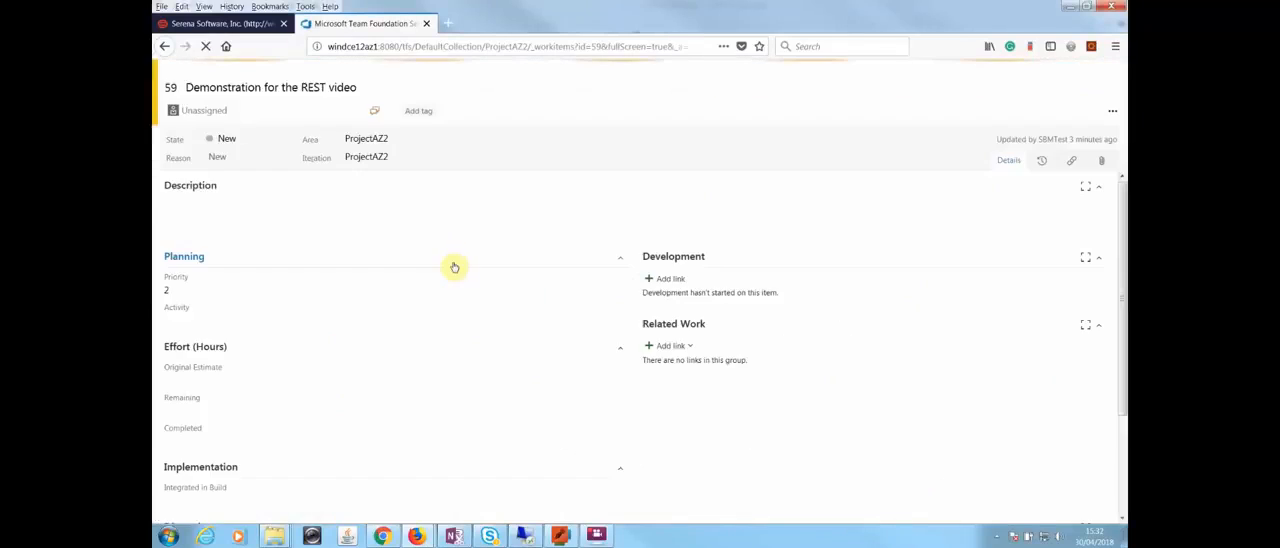
left_click(1041, 160)
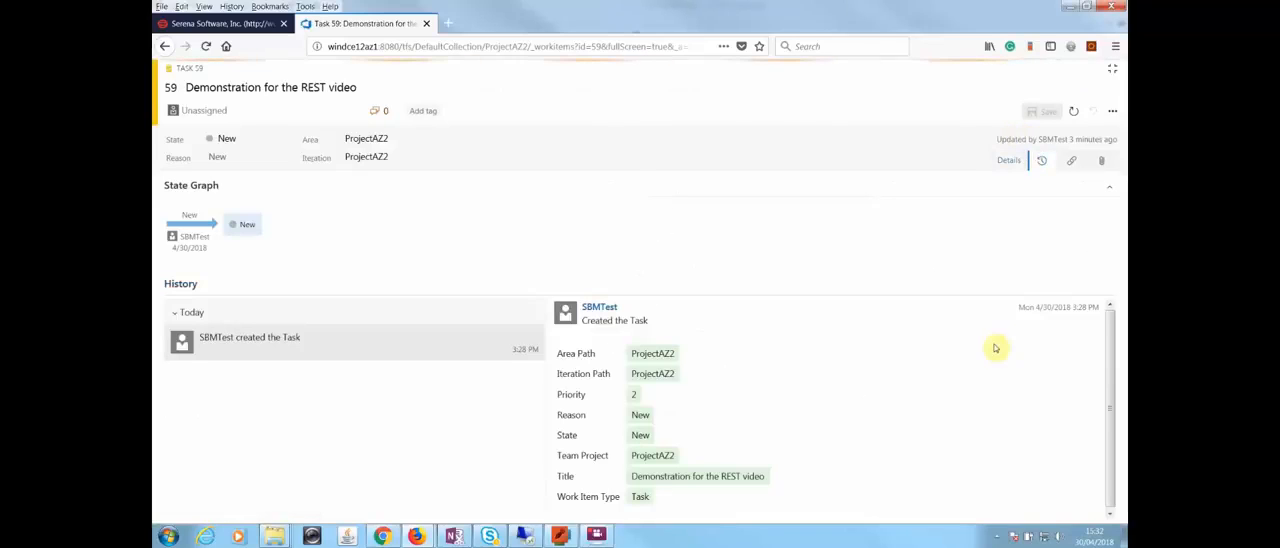
left_click_drag(1020, 307, 1100, 306)
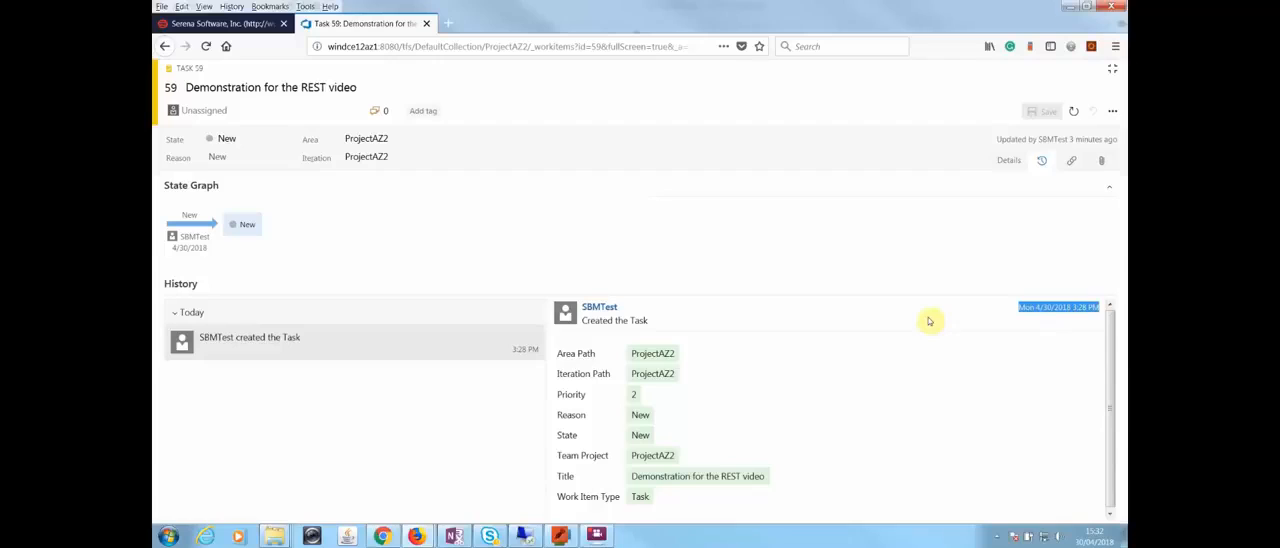